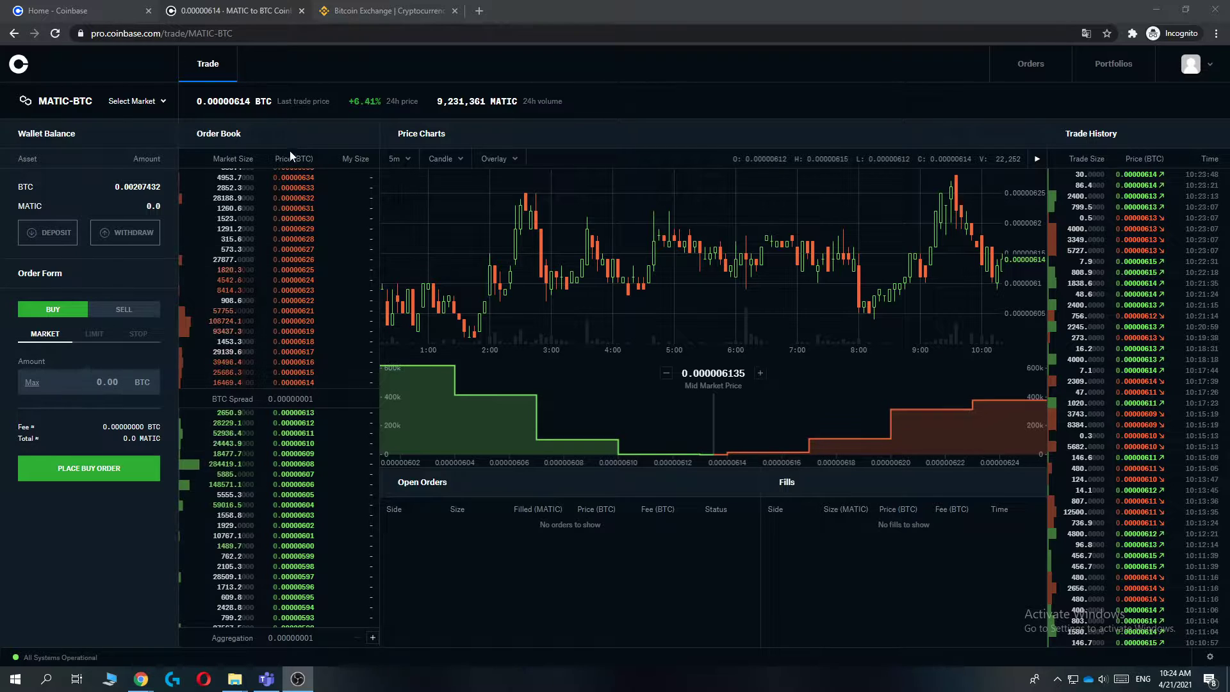
# Glance between the Binance and Coinbase Pro tabs and clear a stray text selection.
pyautogui.click(371, 19)
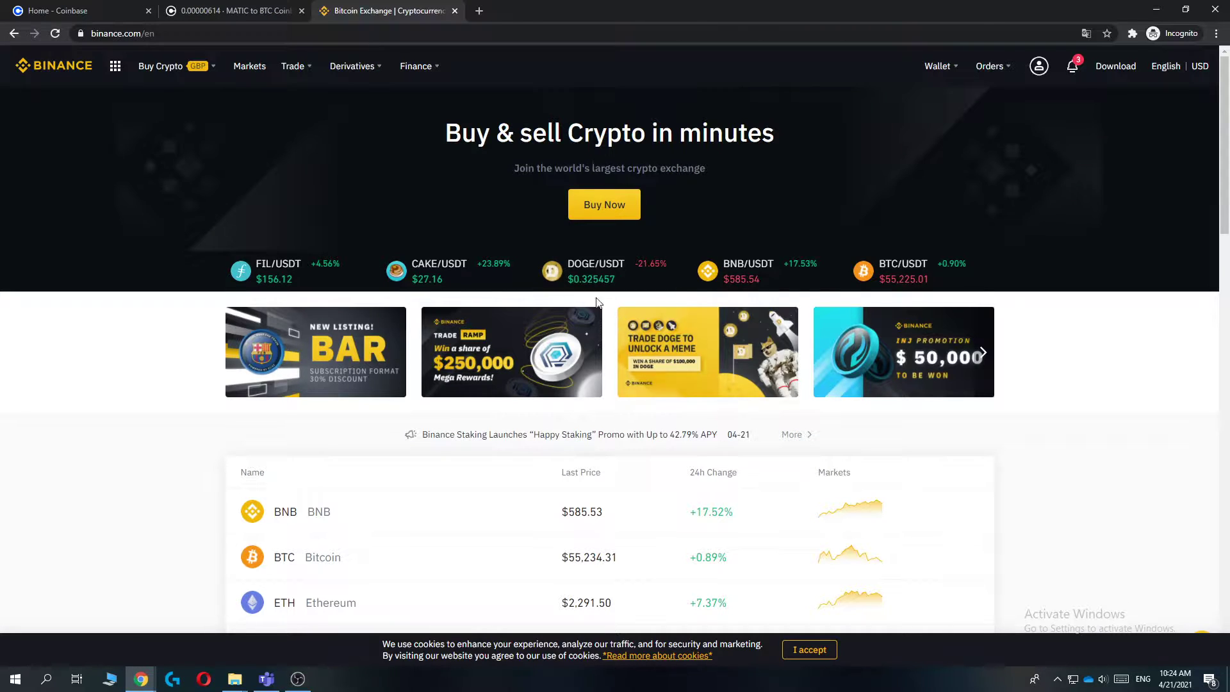
pyautogui.click(271, 10)
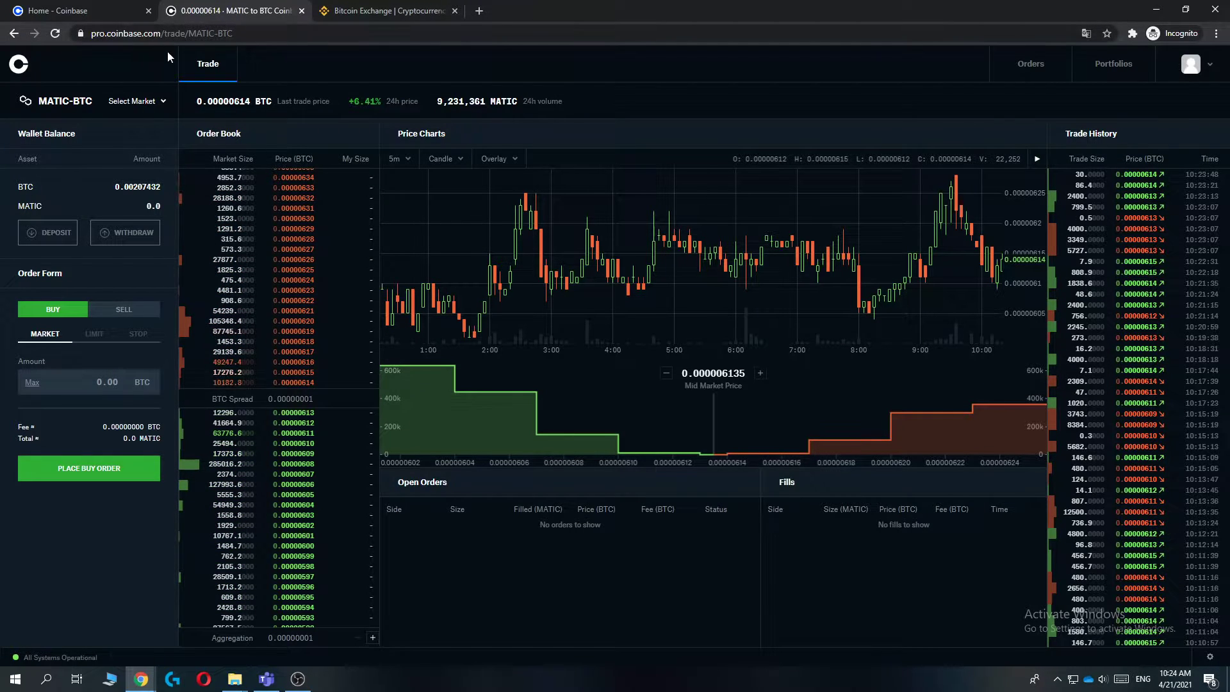
pyautogui.click(388, 11)
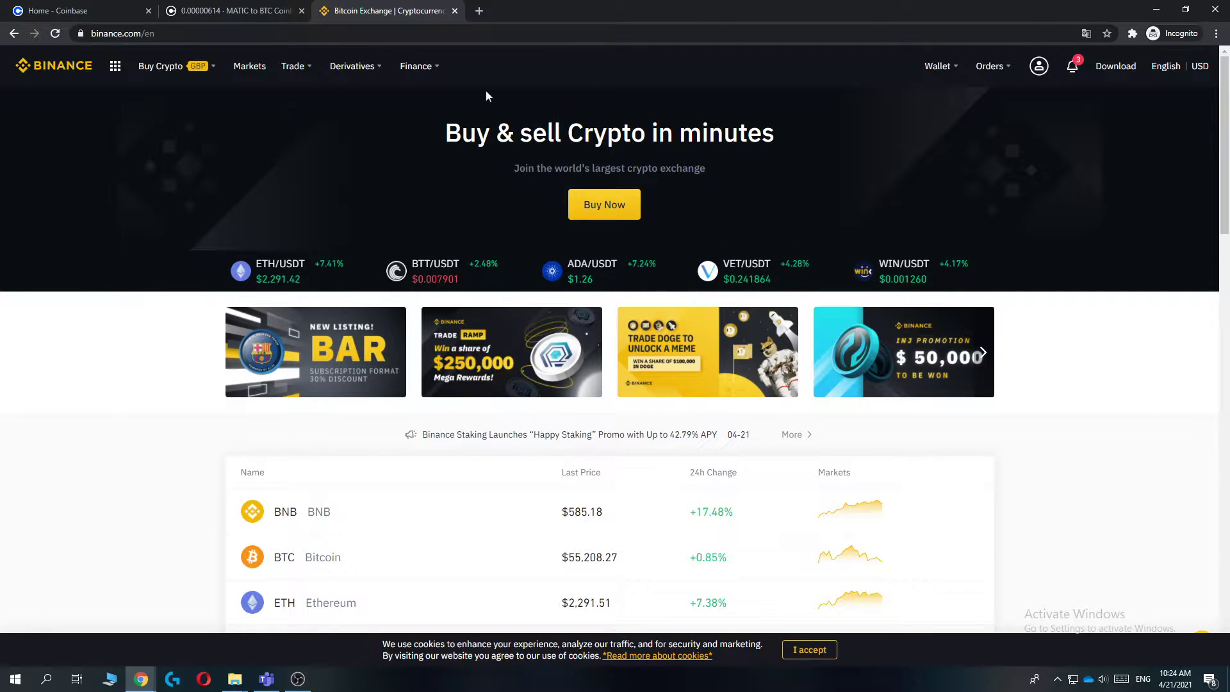
pyautogui.click(253, 9)
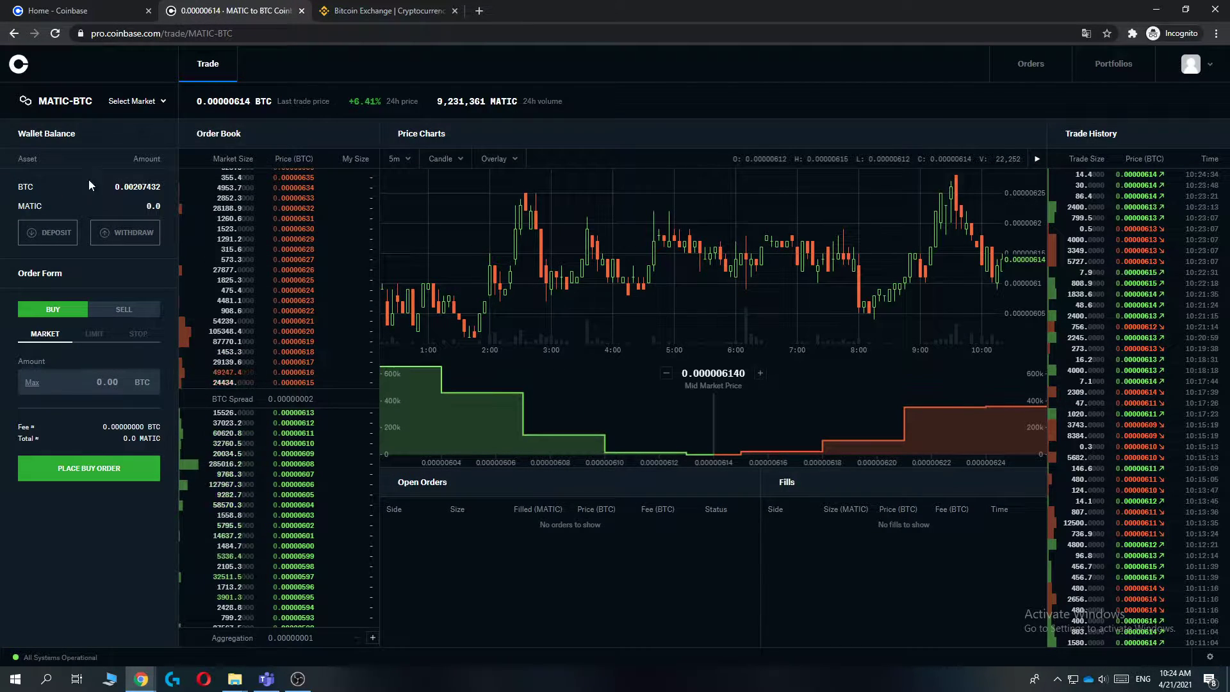
pyautogui.moveTo(34, 186); pyautogui.dragTo(20, 187)
pyautogui.click(49, 177)
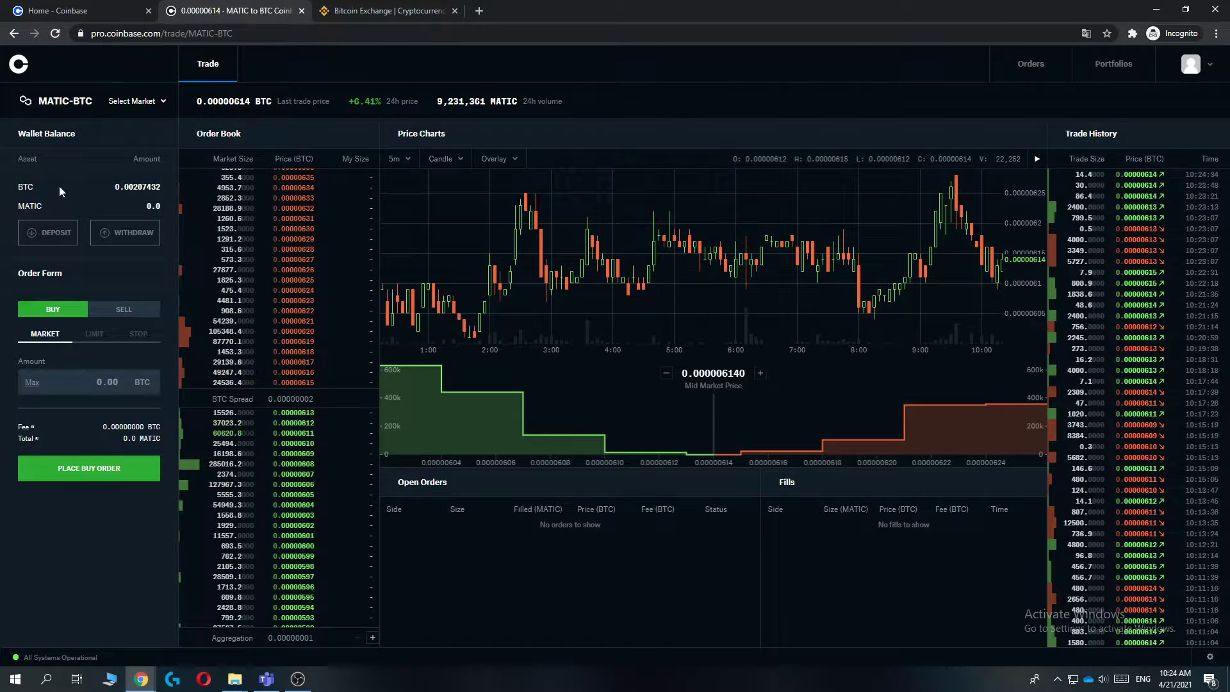
# Start a BTC withdrawal from Wallet Balance to an external crypto address.
pyautogui.click(134, 234)
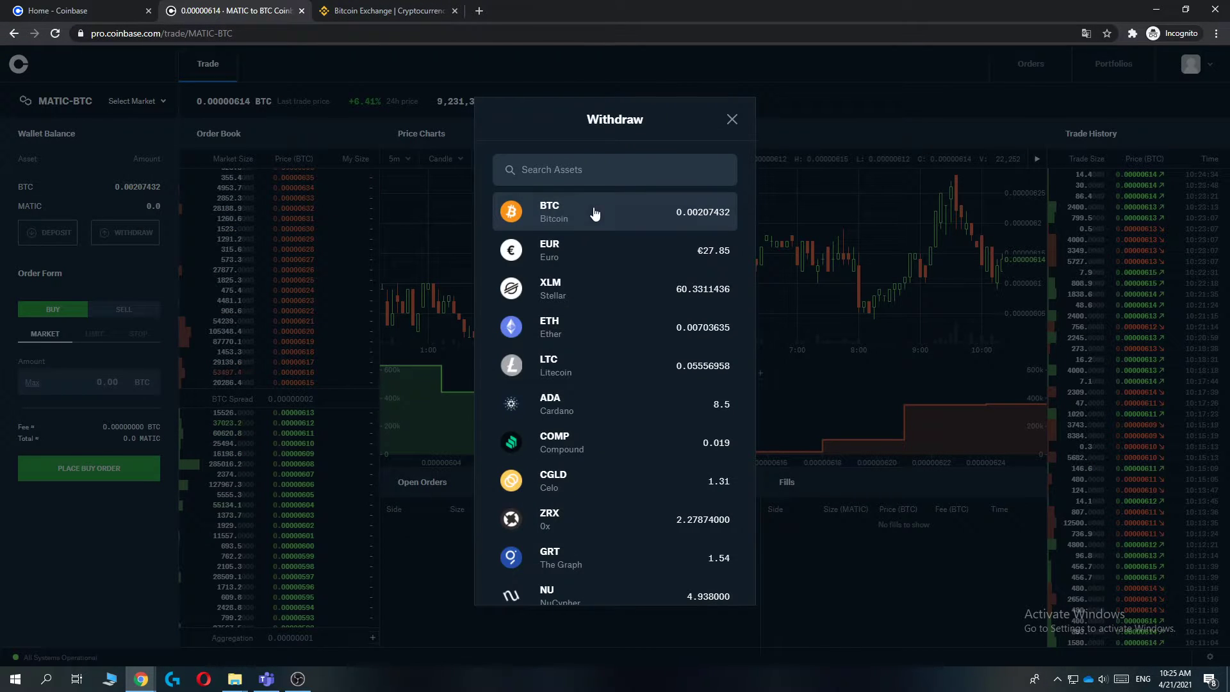
pyautogui.click(594, 214)
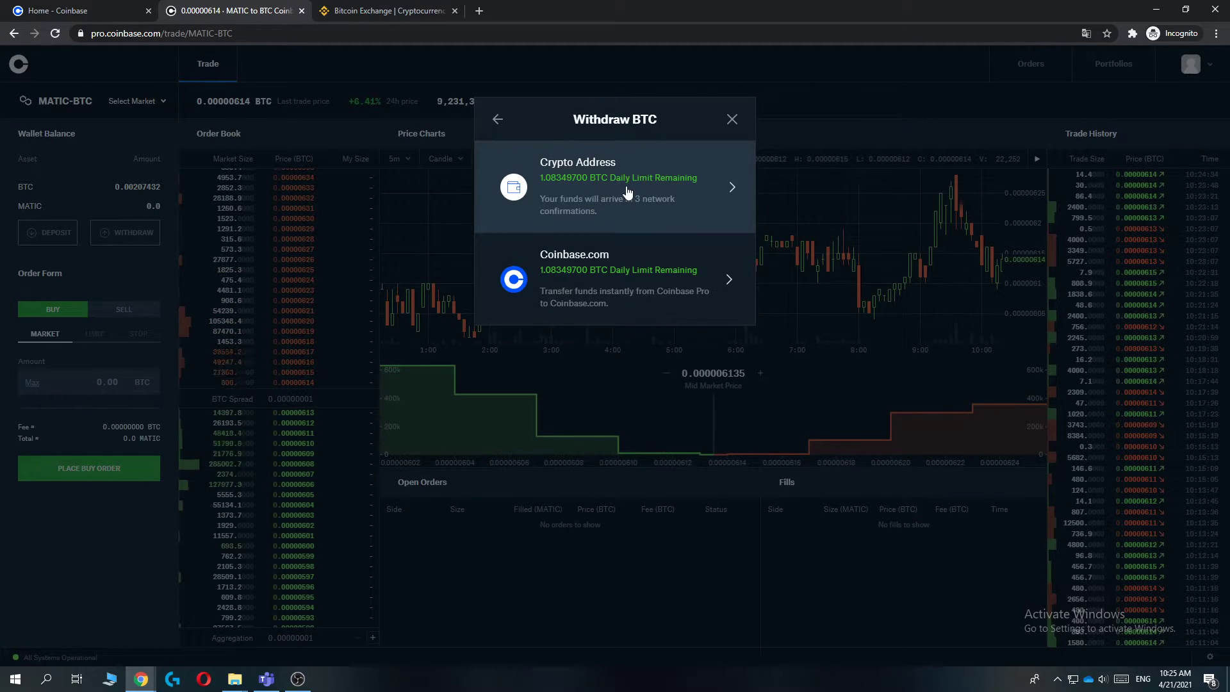
pyautogui.click(581, 183)
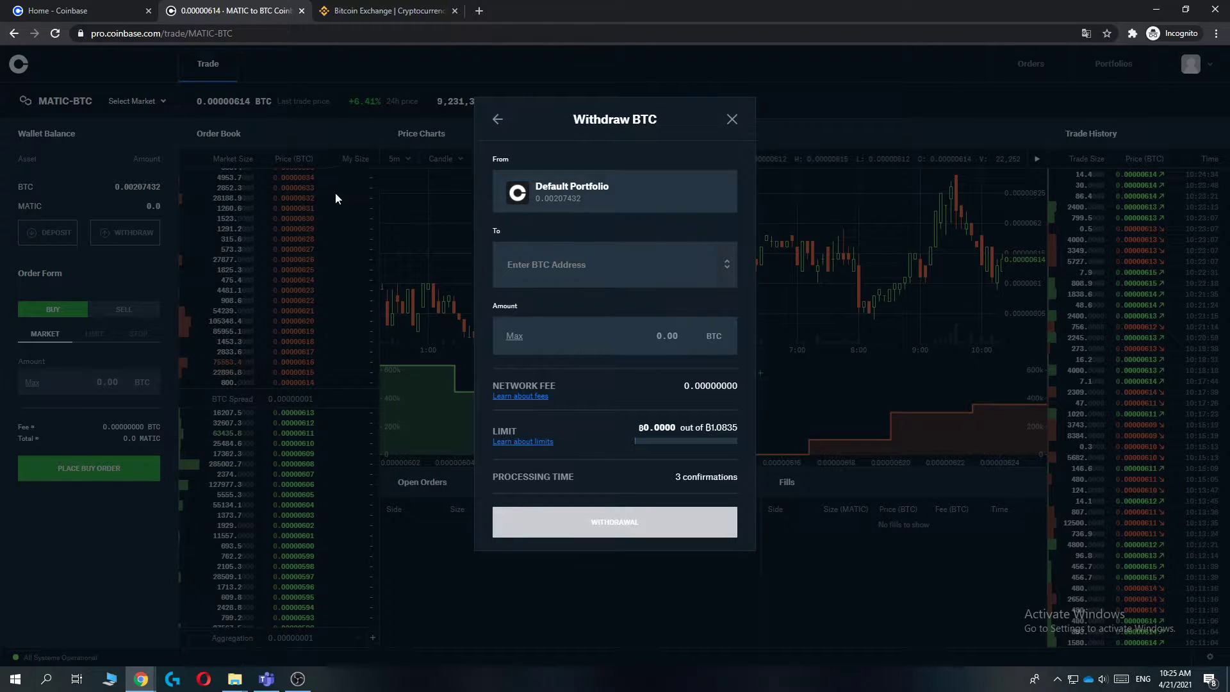
# Copy the BTC deposit address from Binance's Fiat and Spot wallet, then return to Coinbase Pro.
pyautogui.click(385, 10)
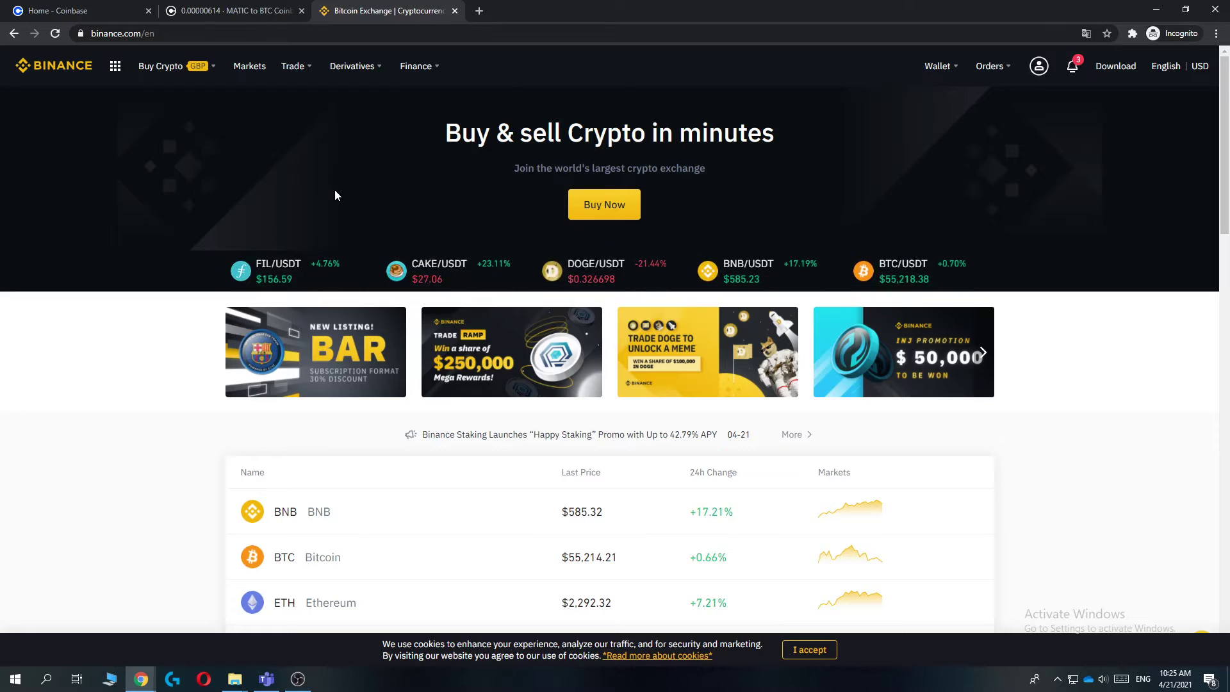
pyautogui.moveTo(938, 66)
pyautogui.click(945, 101)
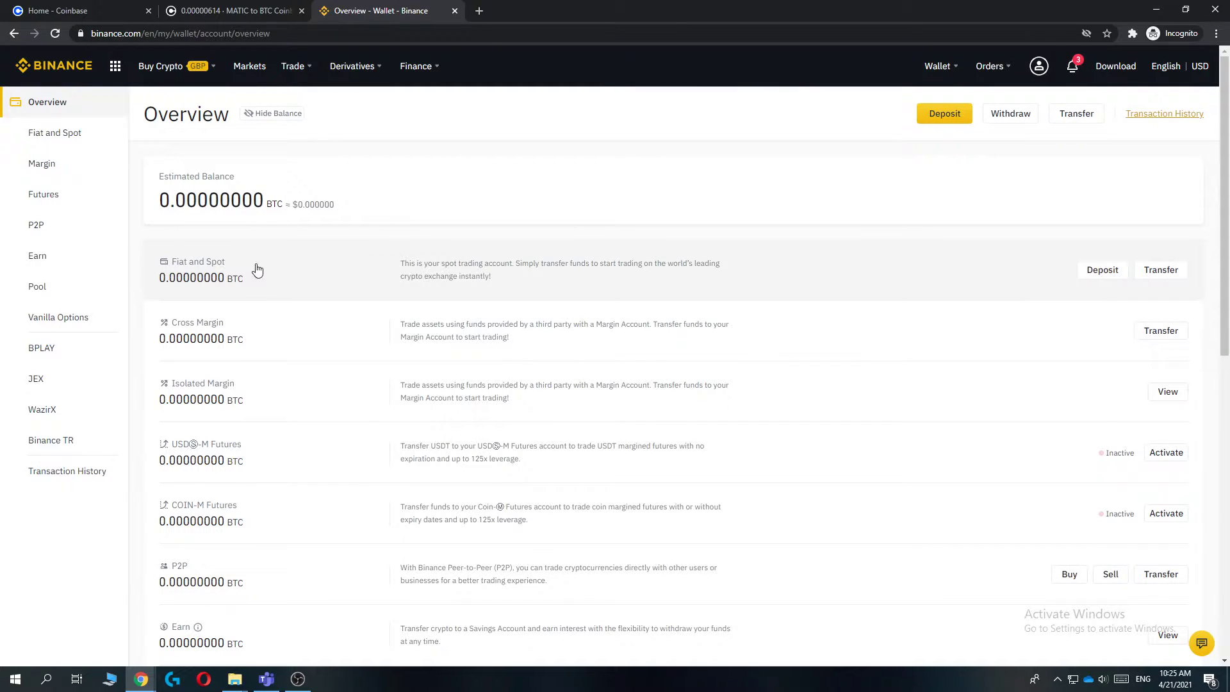
pyautogui.click(303, 268)
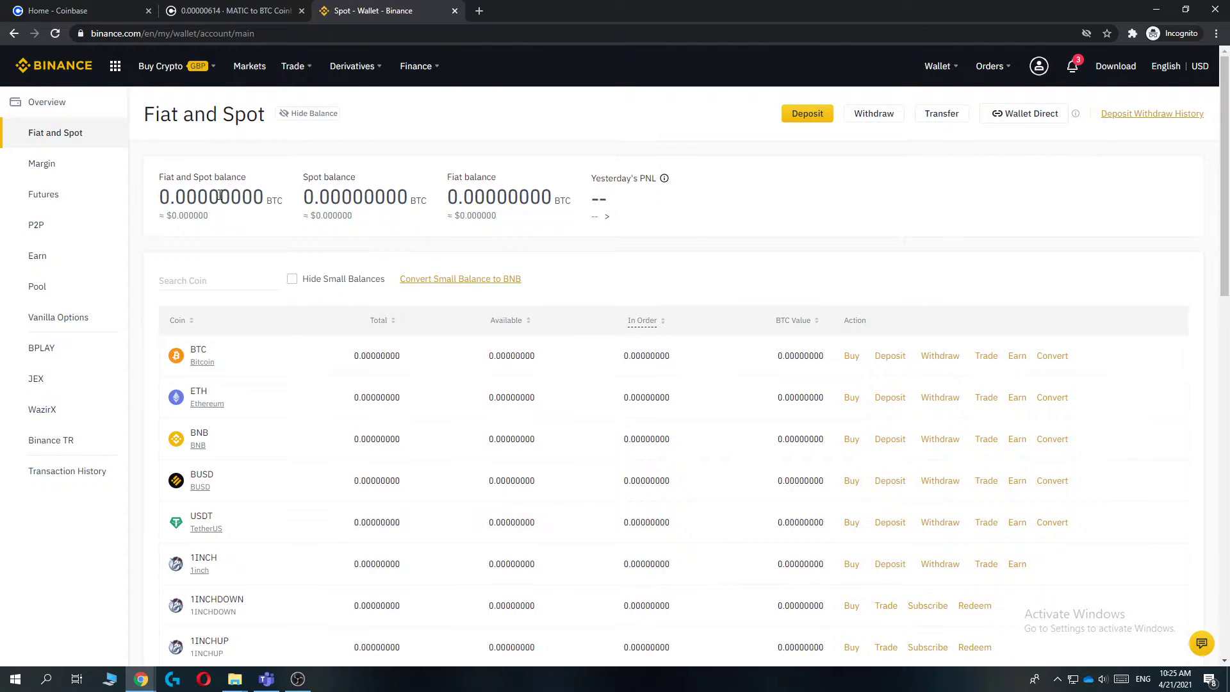
pyautogui.click(221, 10)
pyautogui.moveTo(352, 65)
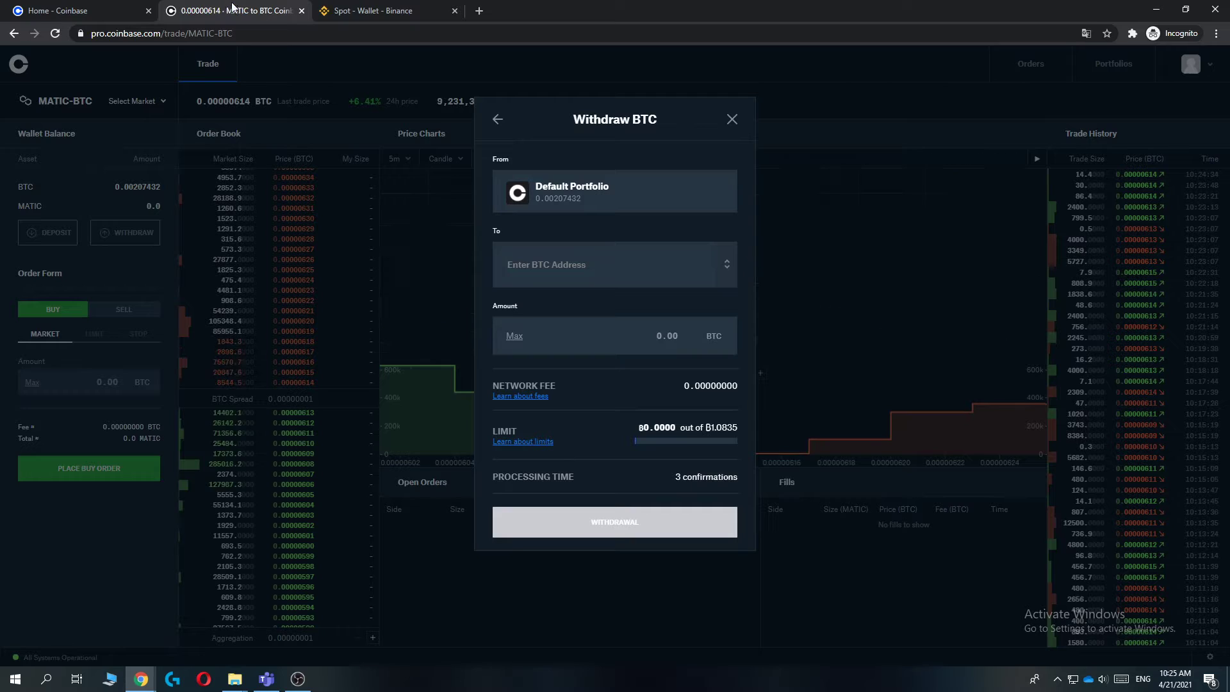
pyautogui.click(383, 11)
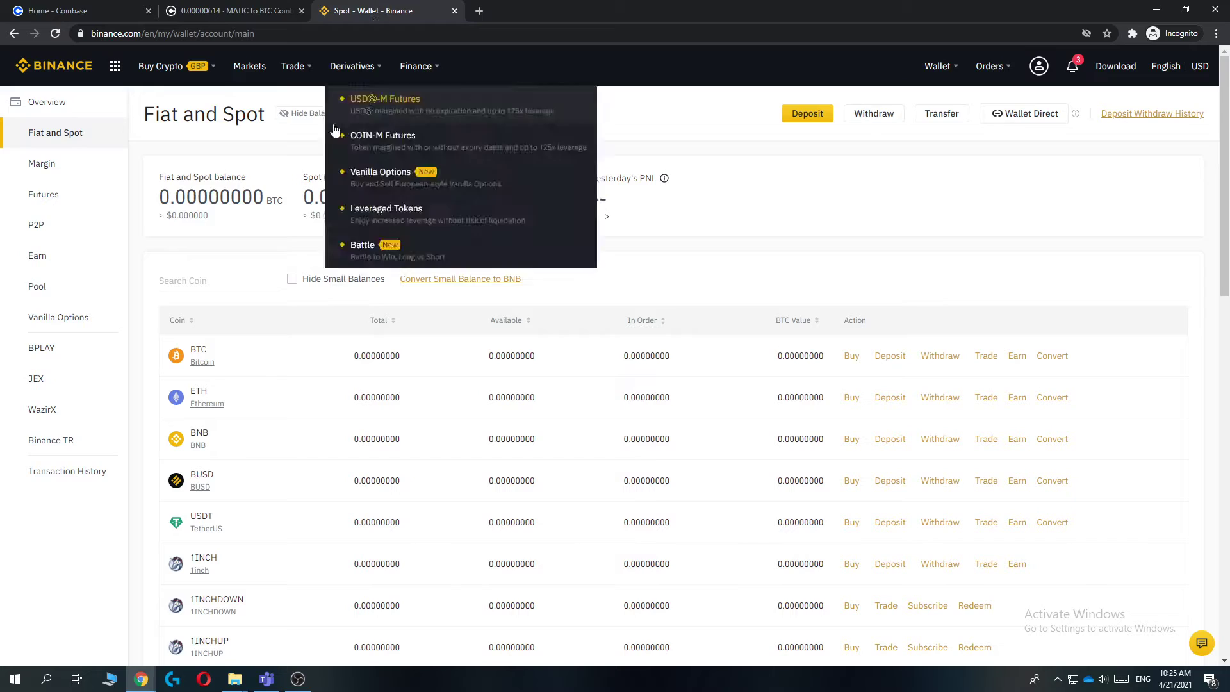
pyautogui.click(886, 362)
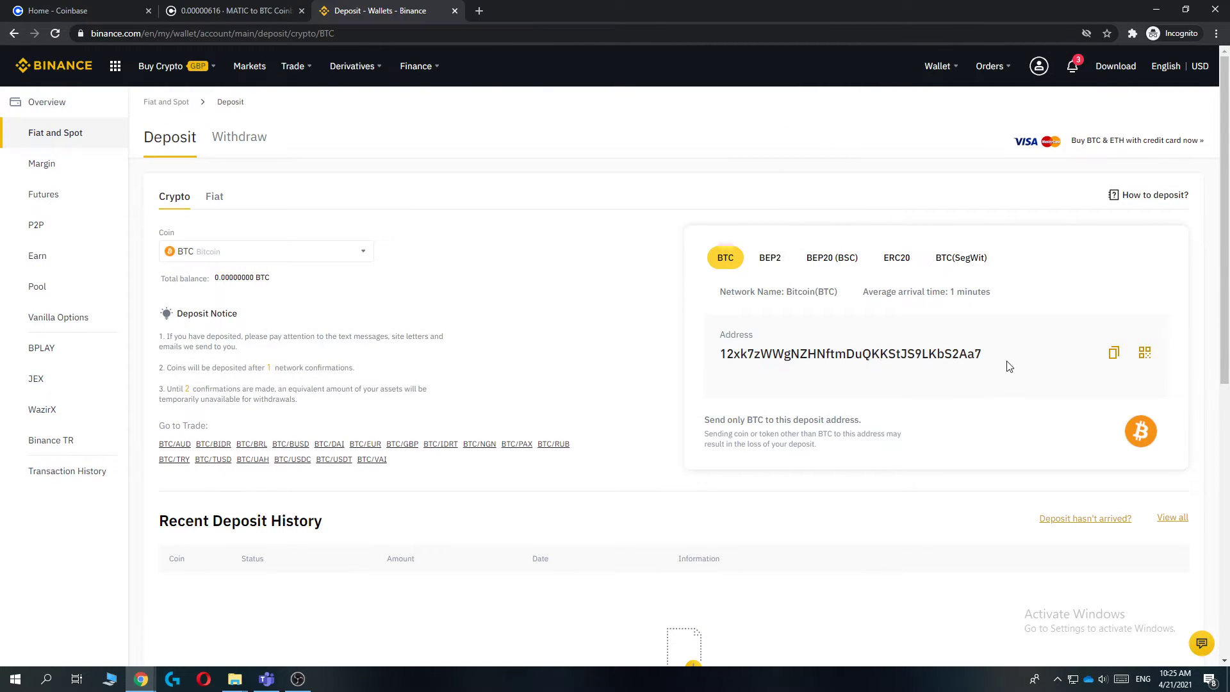
pyautogui.click(1115, 355)
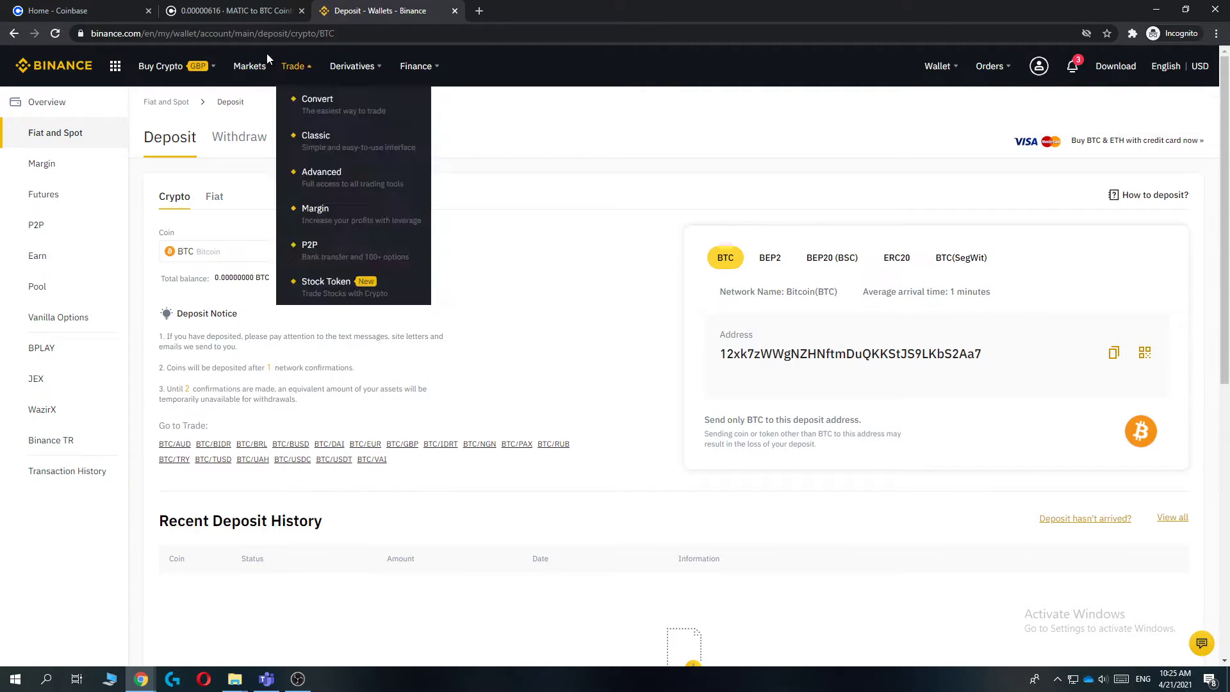
pyautogui.click(240, 11)
# Paste the Binance BTC address into the To field, accept it, and set the amount to 0.0001 BTC.
pyautogui.rightClick(568, 276)
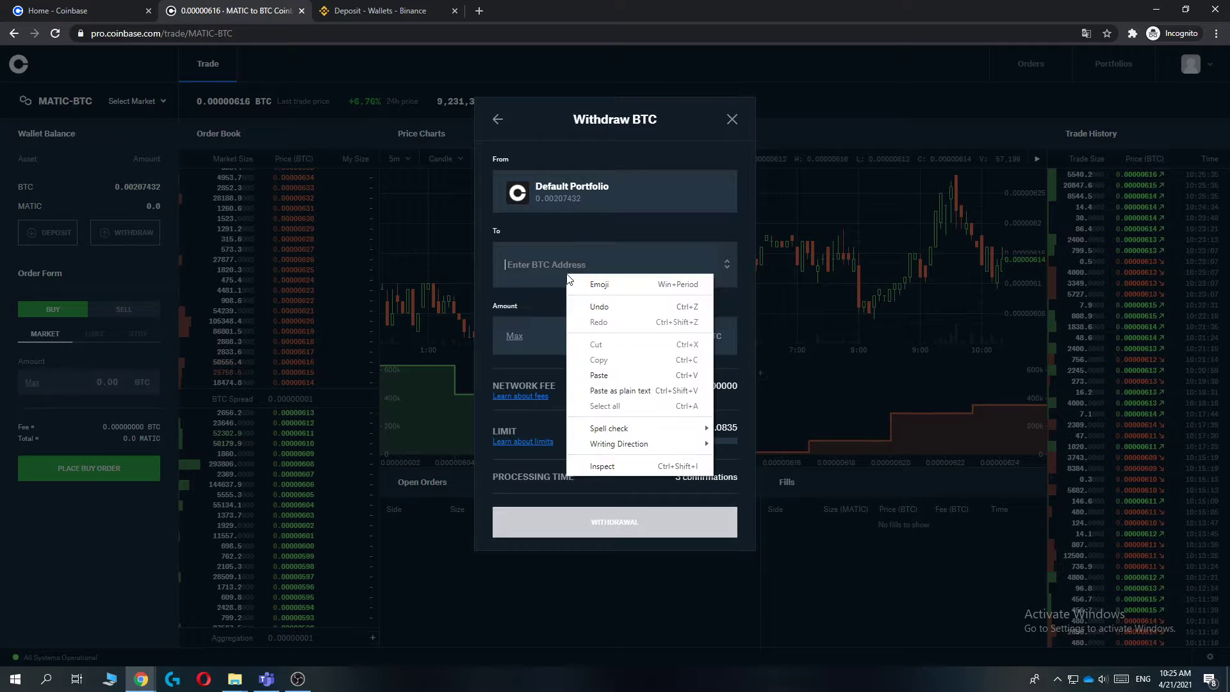
pyautogui.click(598, 370)
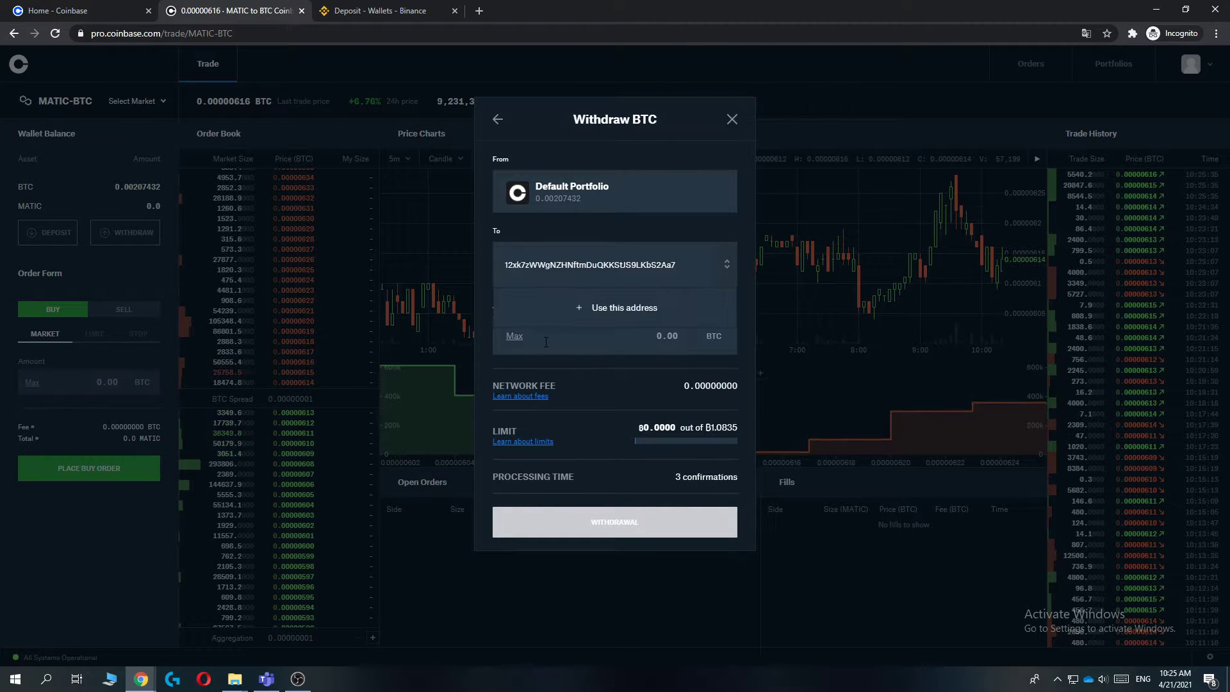
pyautogui.click(584, 310)
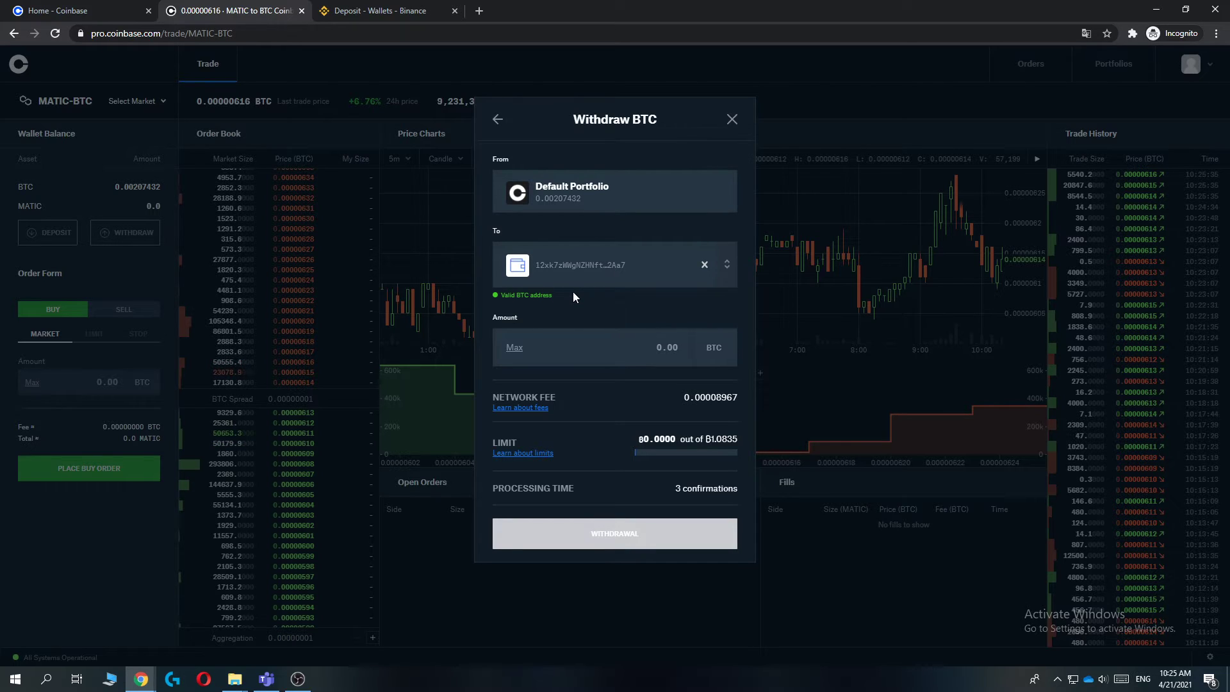
pyautogui.click(561, 337)
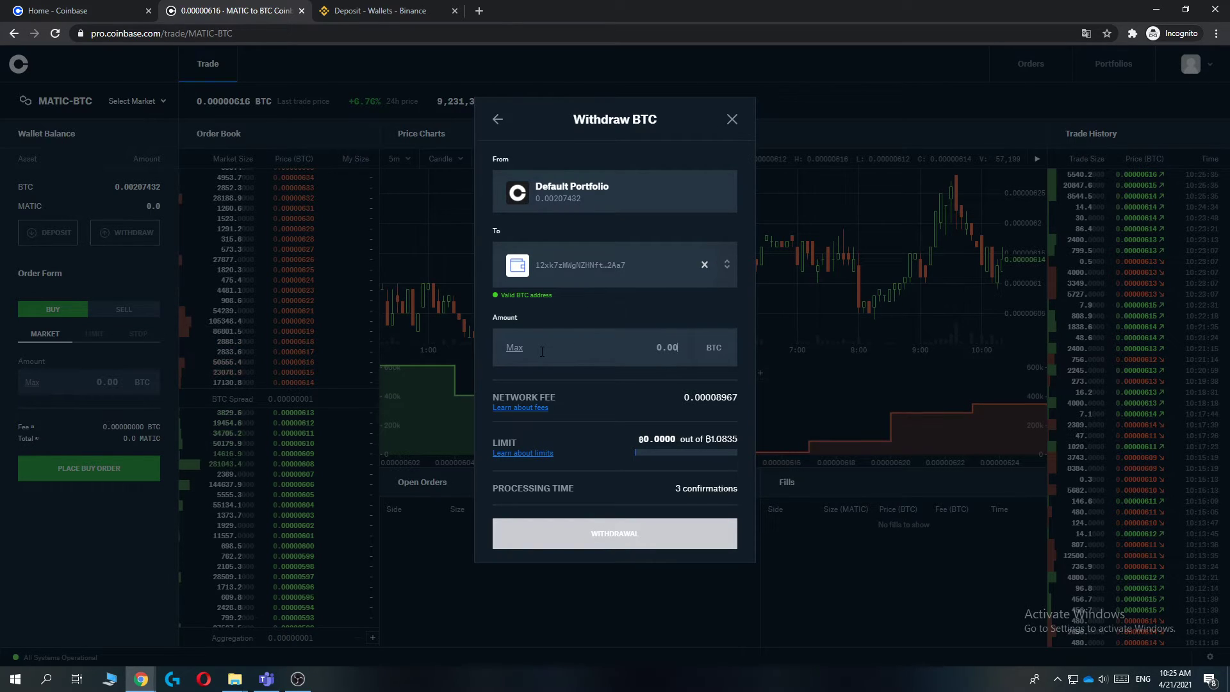
pyautogui.write('10')
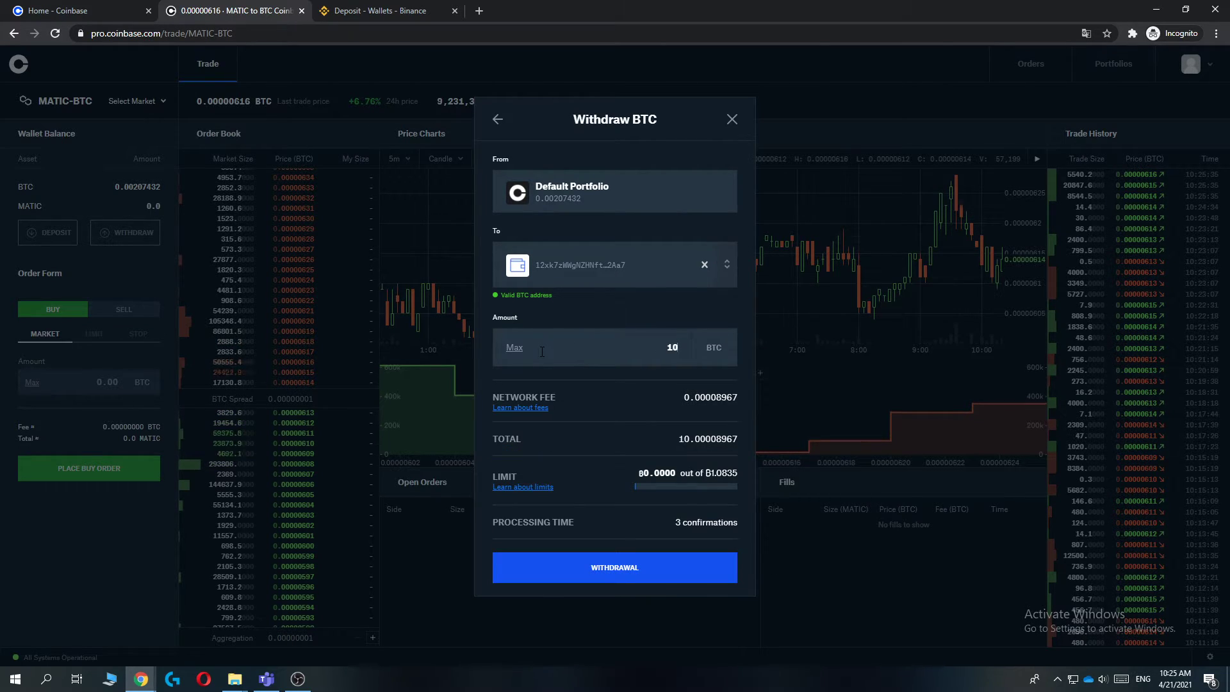
pyautogui.press('BackSpace')
pyautogui.press('BackSpace')
pyautogui.write('01')
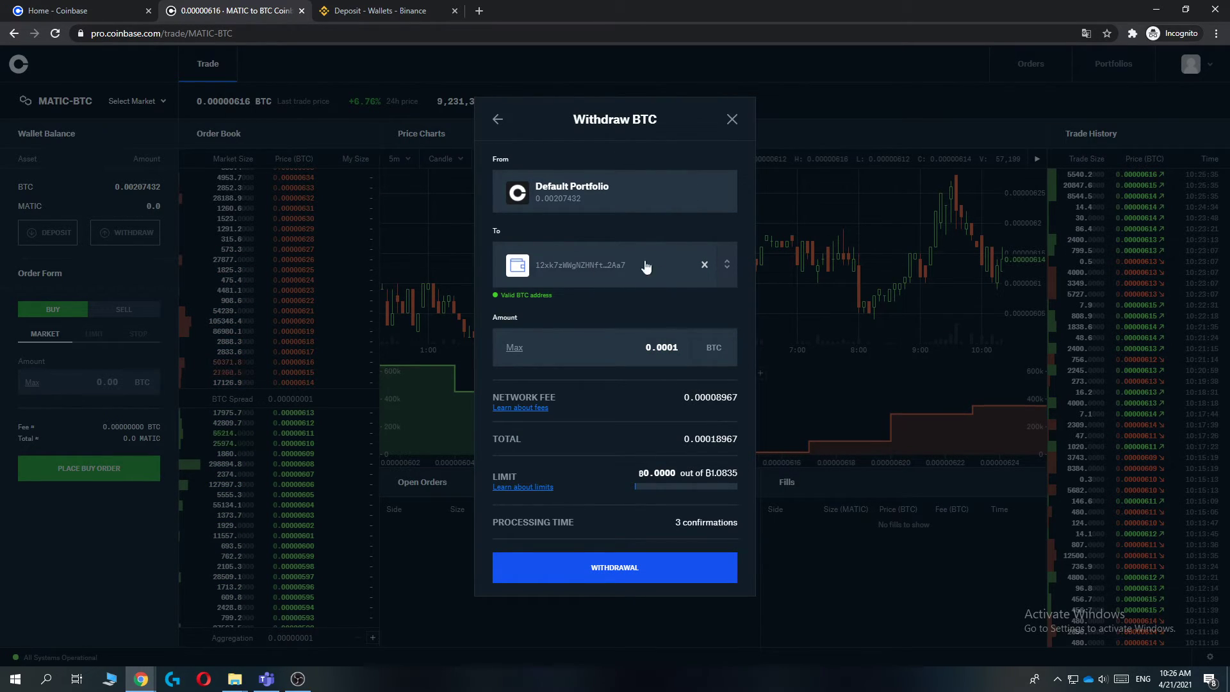
pyautogui.click(380, 11)
pyautogui.click(266, 11)
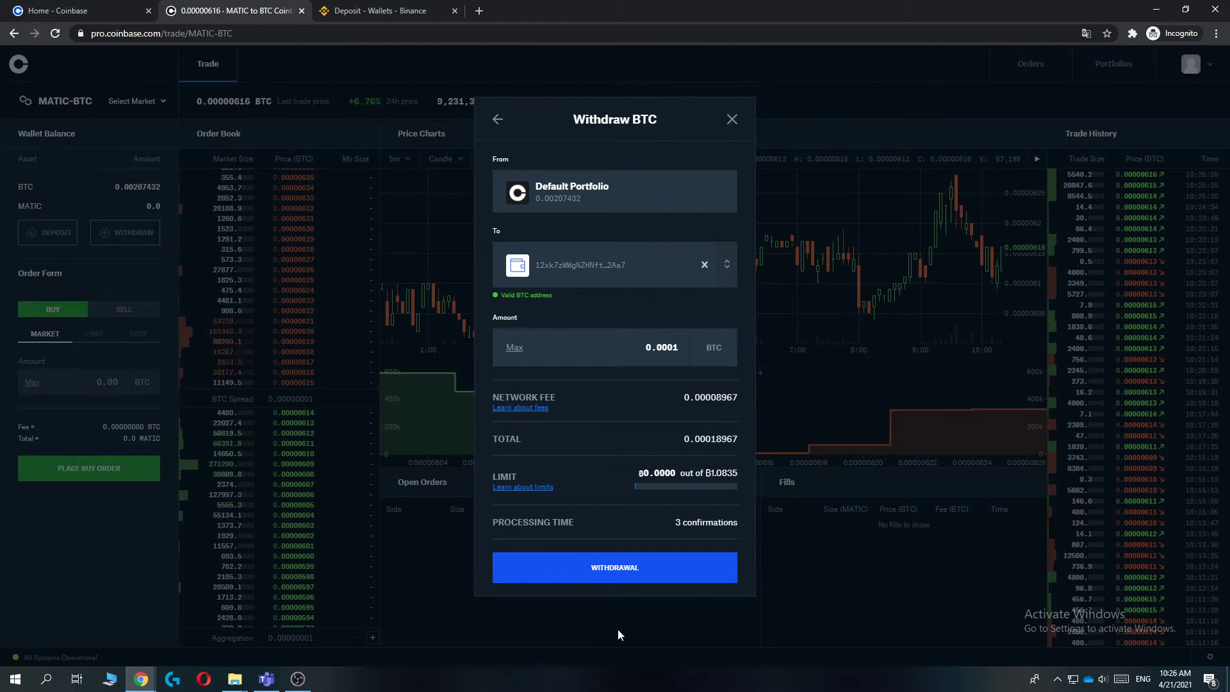
pyautogui.moveTo(693, 521); pyautogui.dragTo(674, 522)
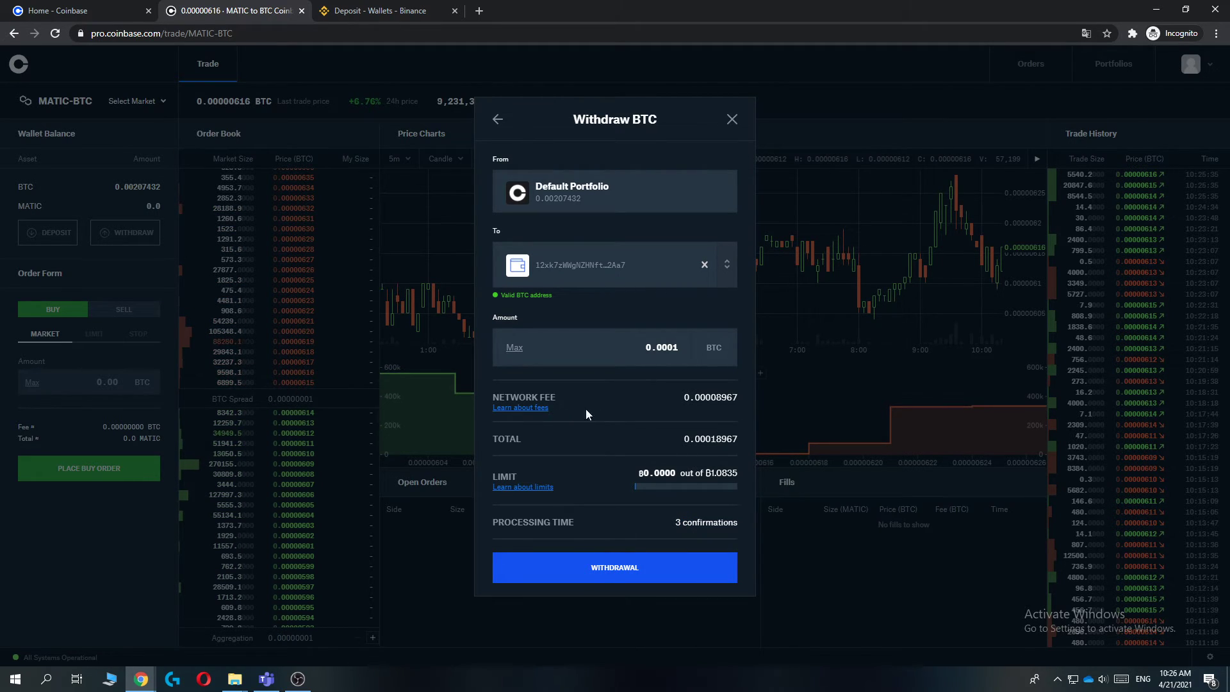
pyautogui.click(661, 404)
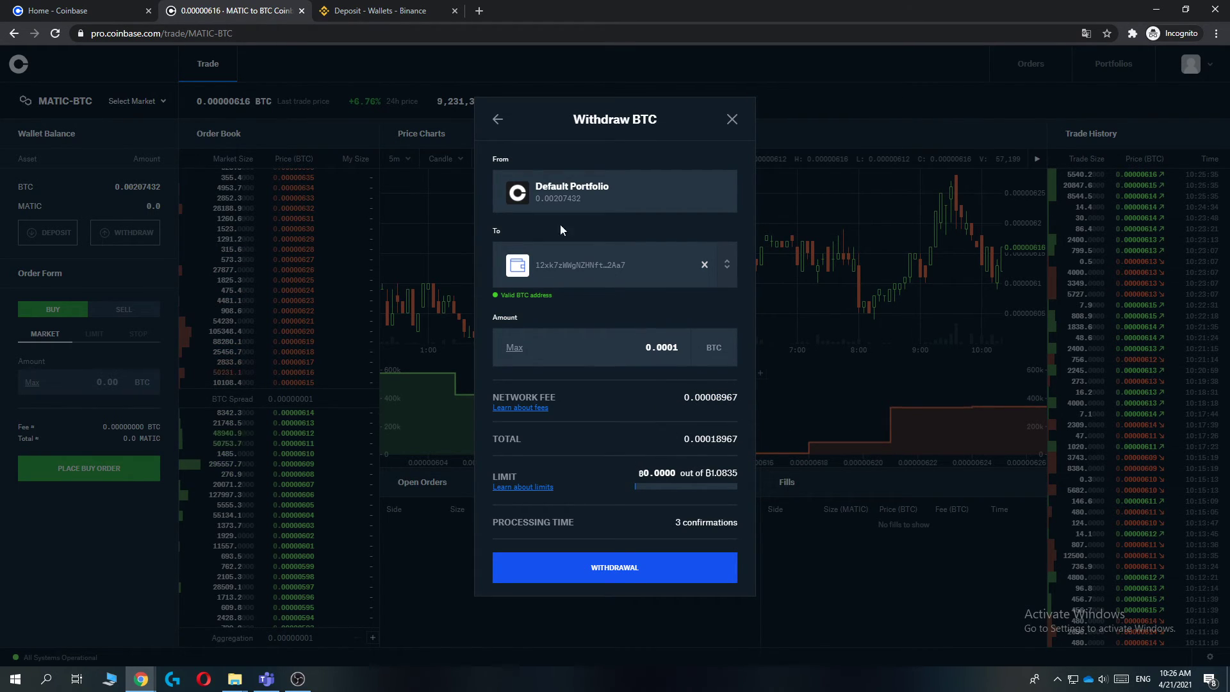
pyautogui.click(424, 11)
pyautogui.click(284, 11)
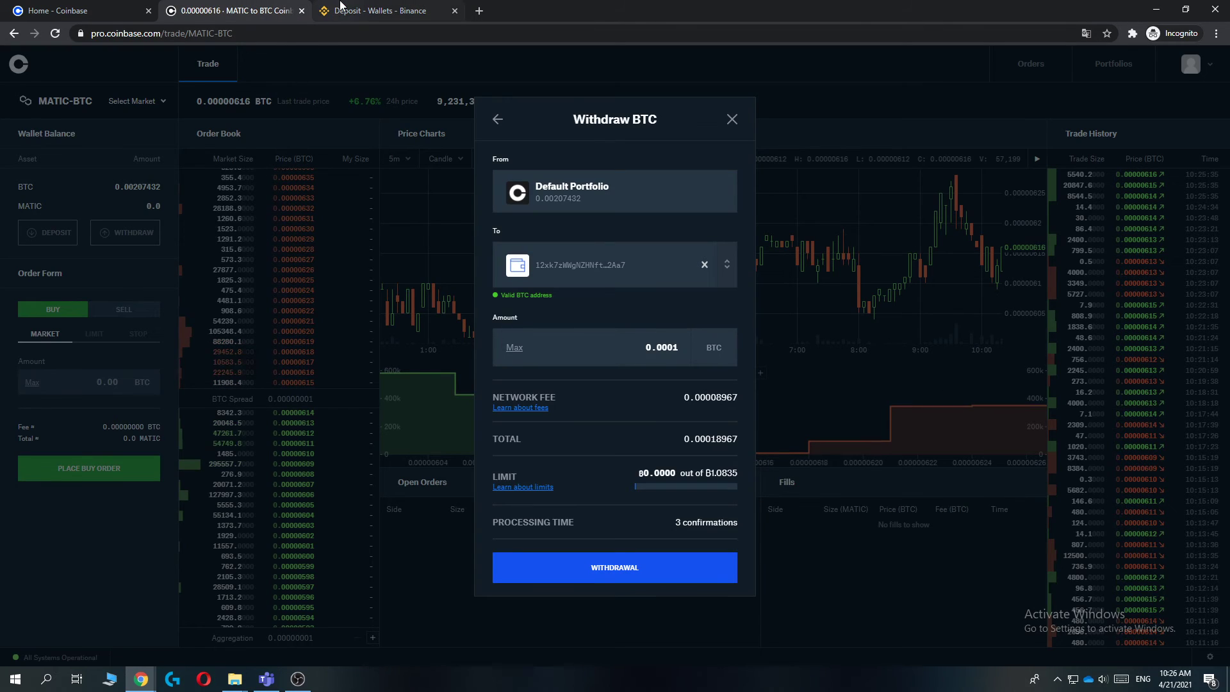
pyautogui.click(365, 10)
pyautogui.click(283, 11)
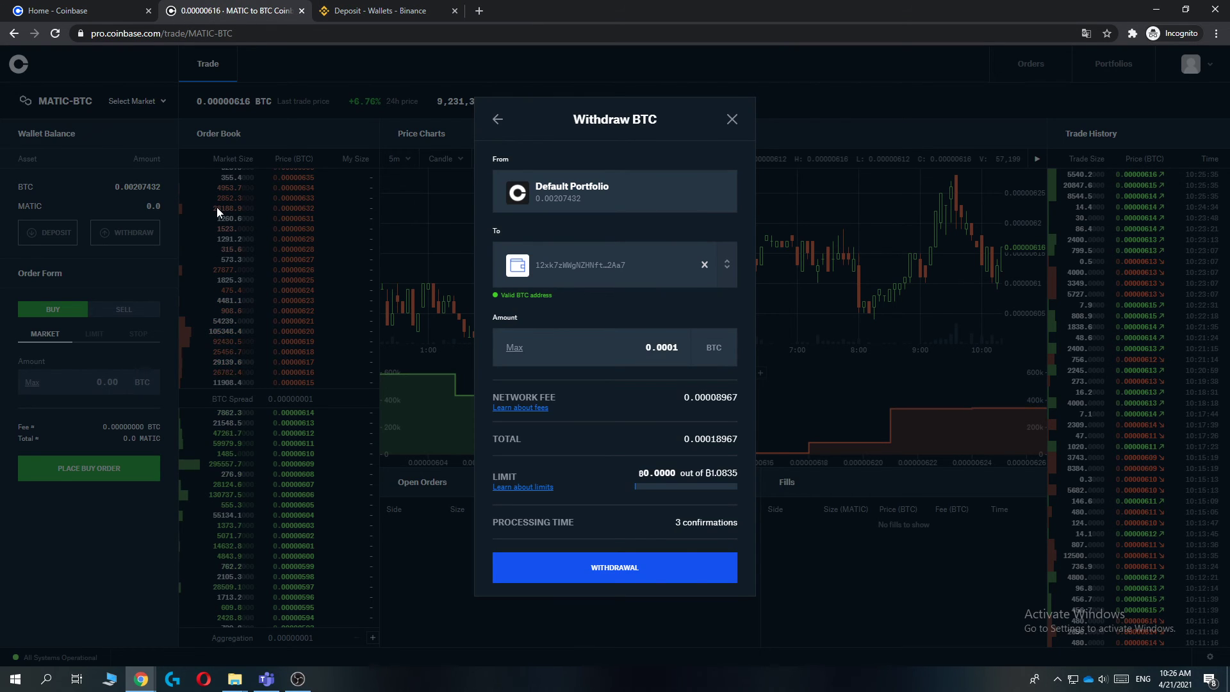